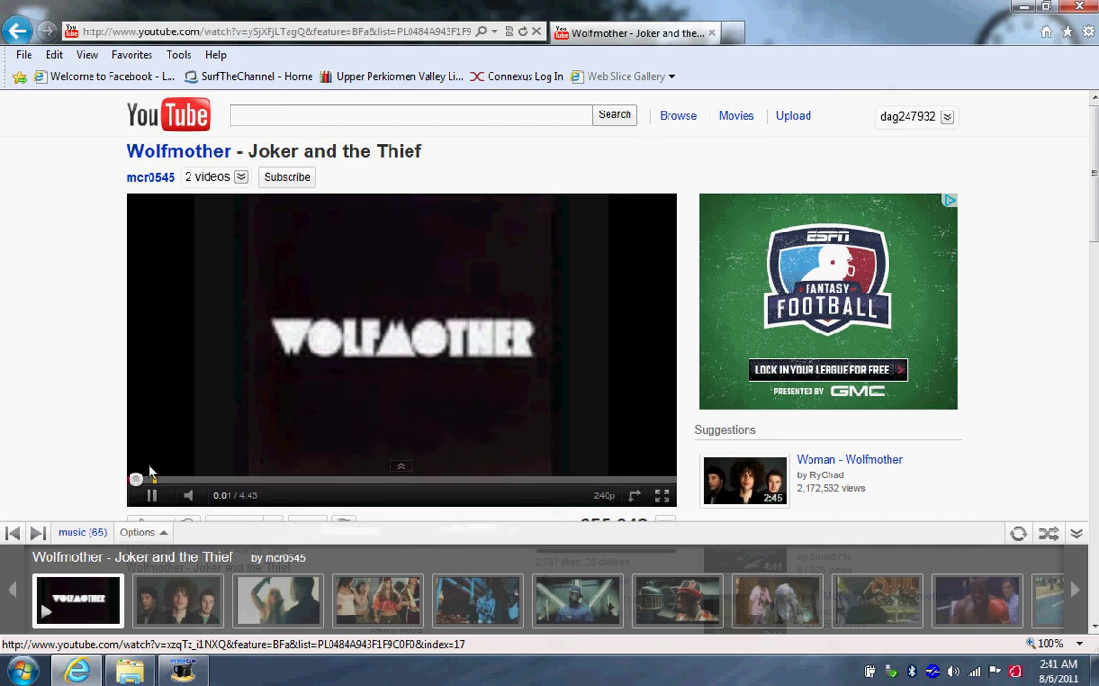
# Launch Roblox Studio from the Roblox folder under All Programs in the Start menu
pyautogui.click(29, 670)
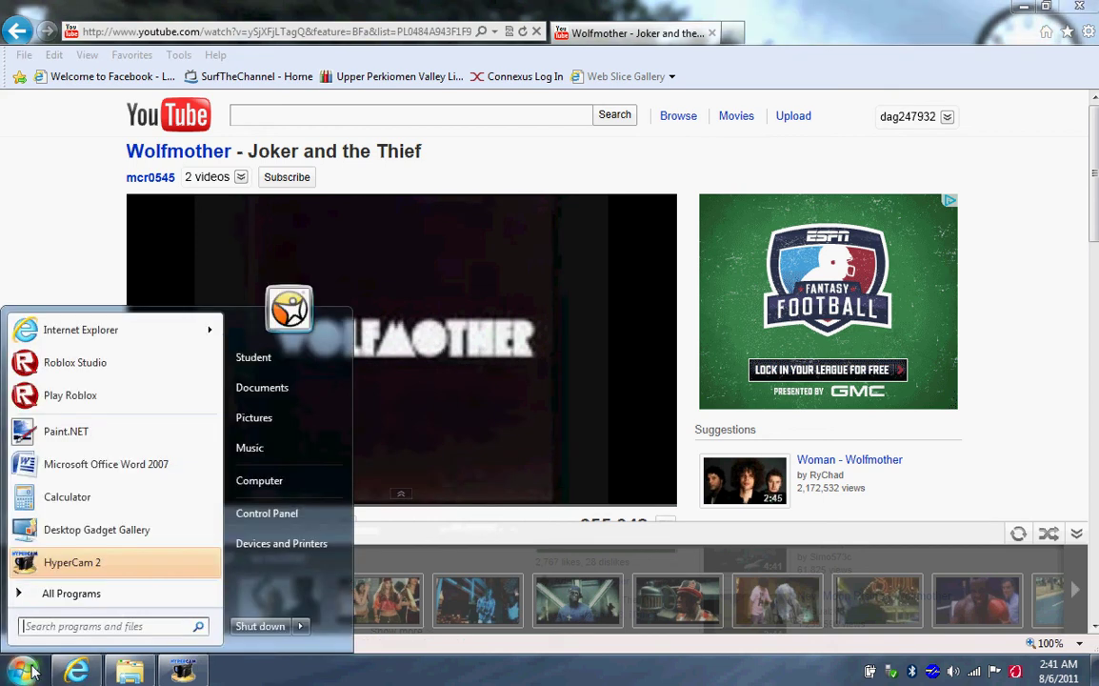
pyautogui.click(95, 593)
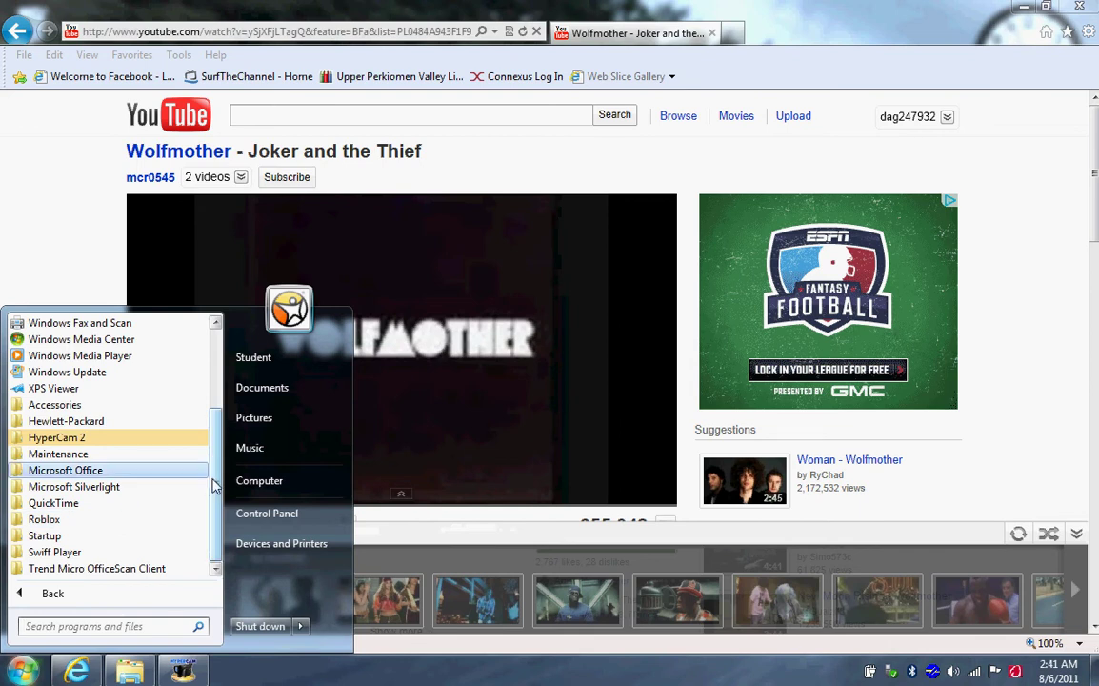
pyautogui.click(77, 520)
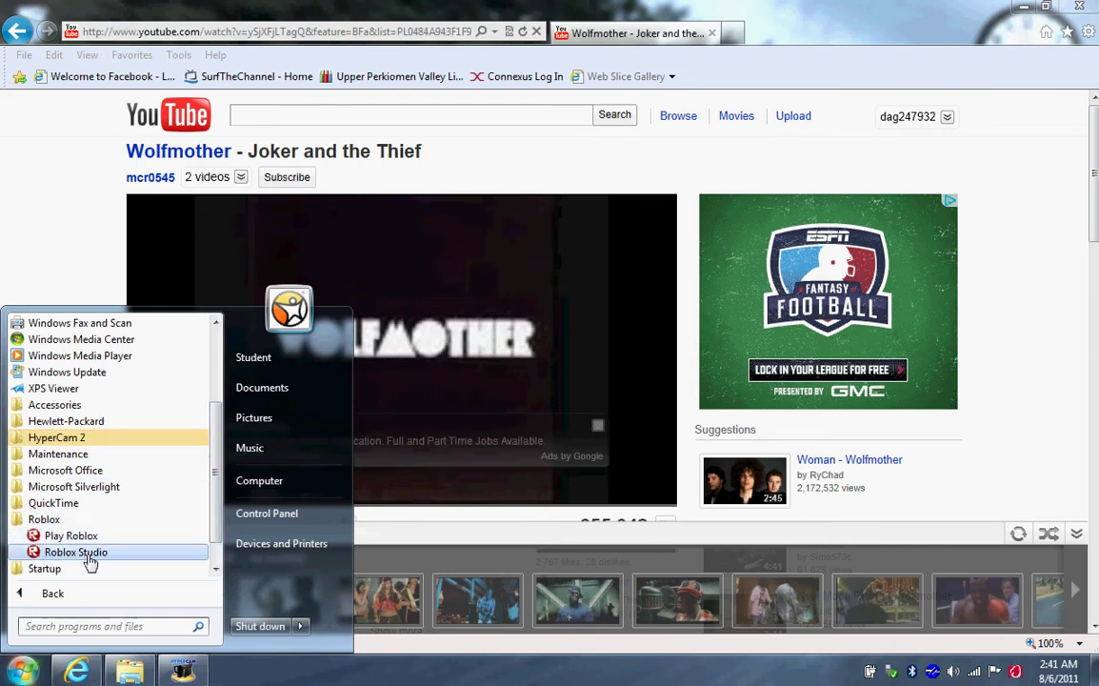
pyautogui.click(98, 562)
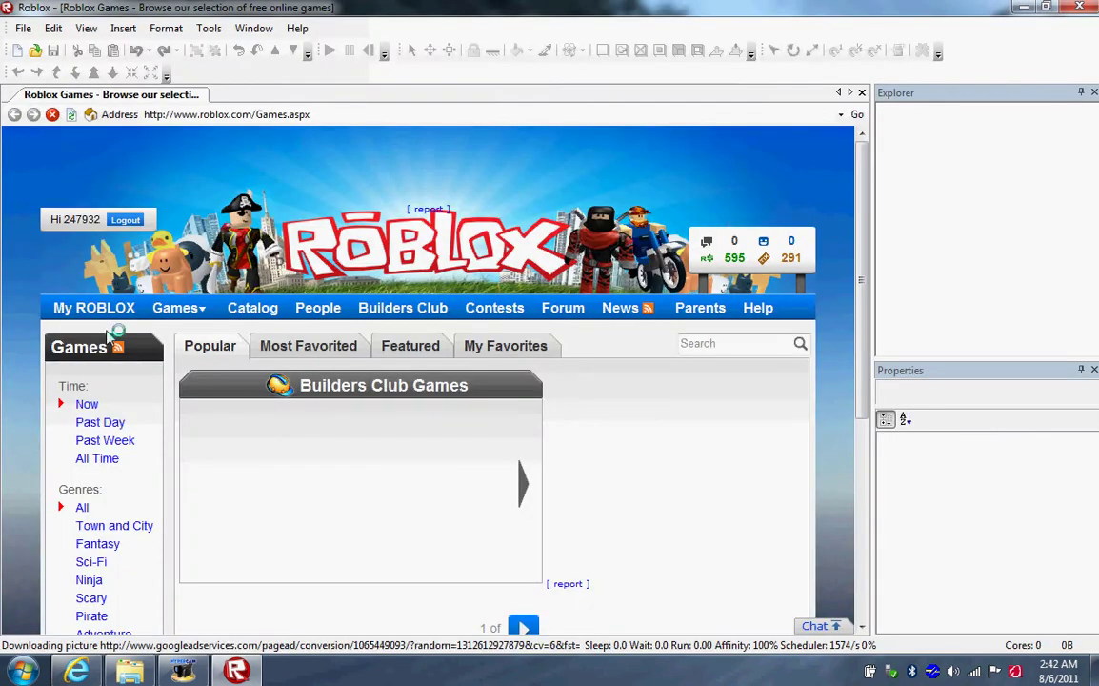
# Open Place Number 6 from the profile's Active Places for editing in Studio
pyautogui.click(105, 310)
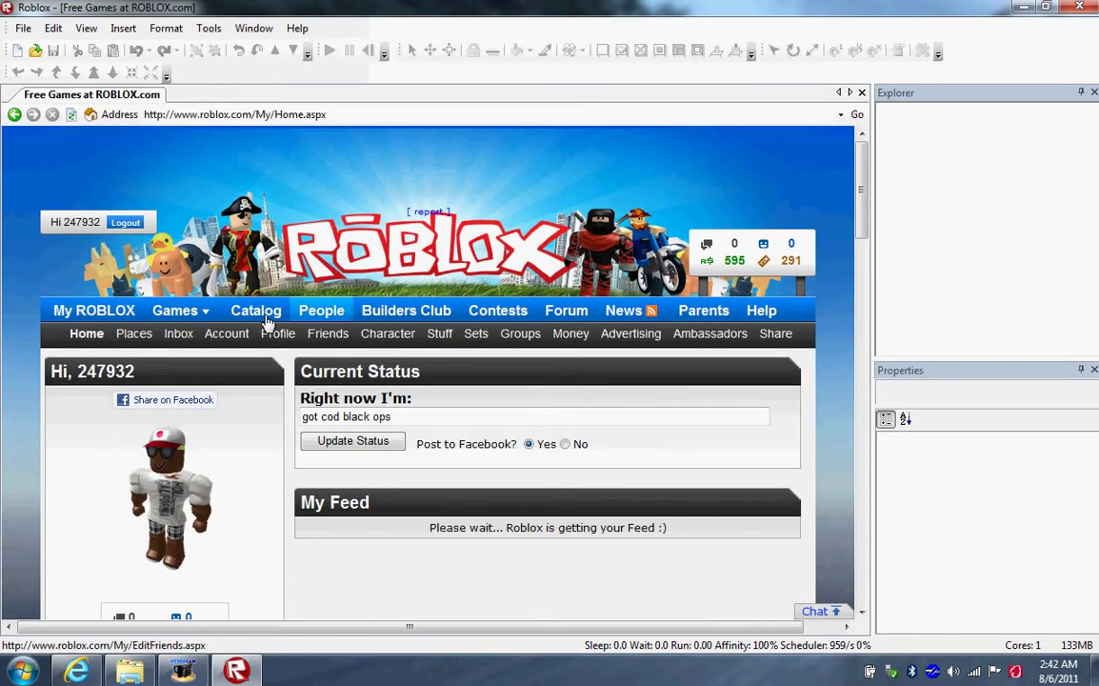
pyautogui.click(273, 332)
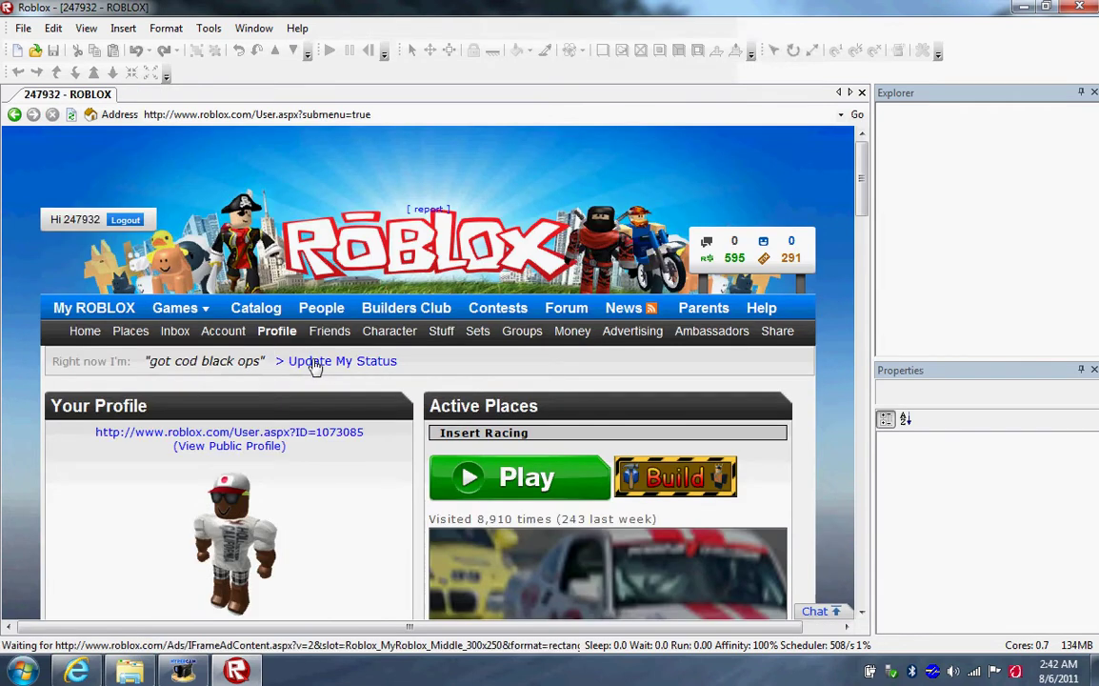
pyautogui.scroll(-5, 314, 368)
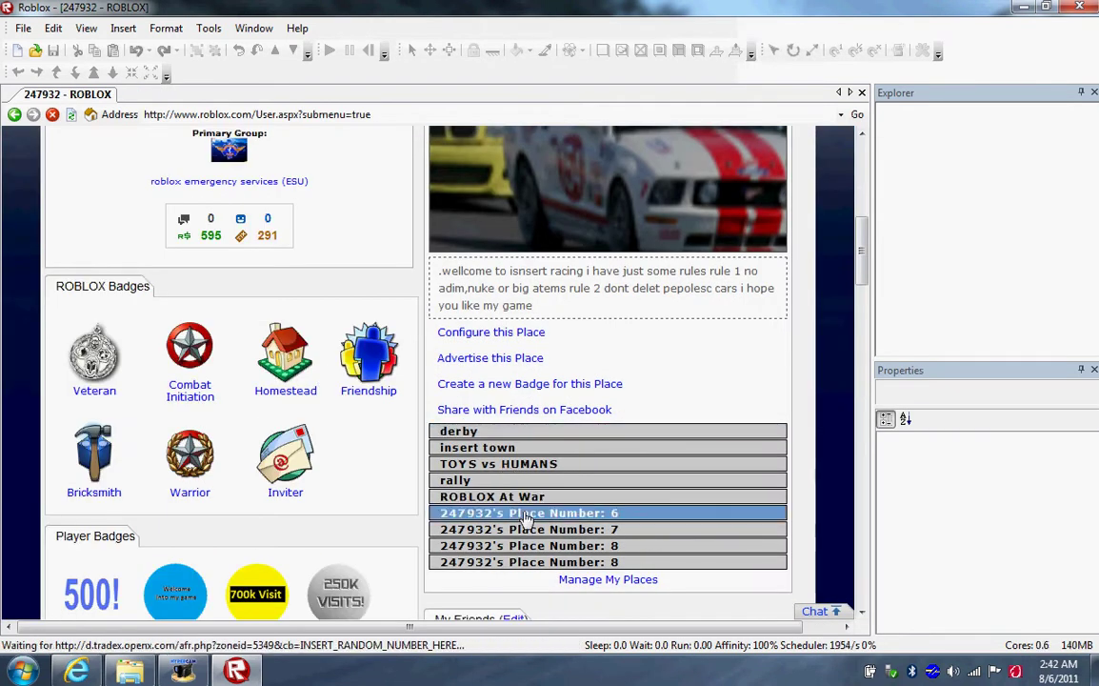
pyautogui.click(527, 516)
pyautogui.scroll(3, 491, 425)
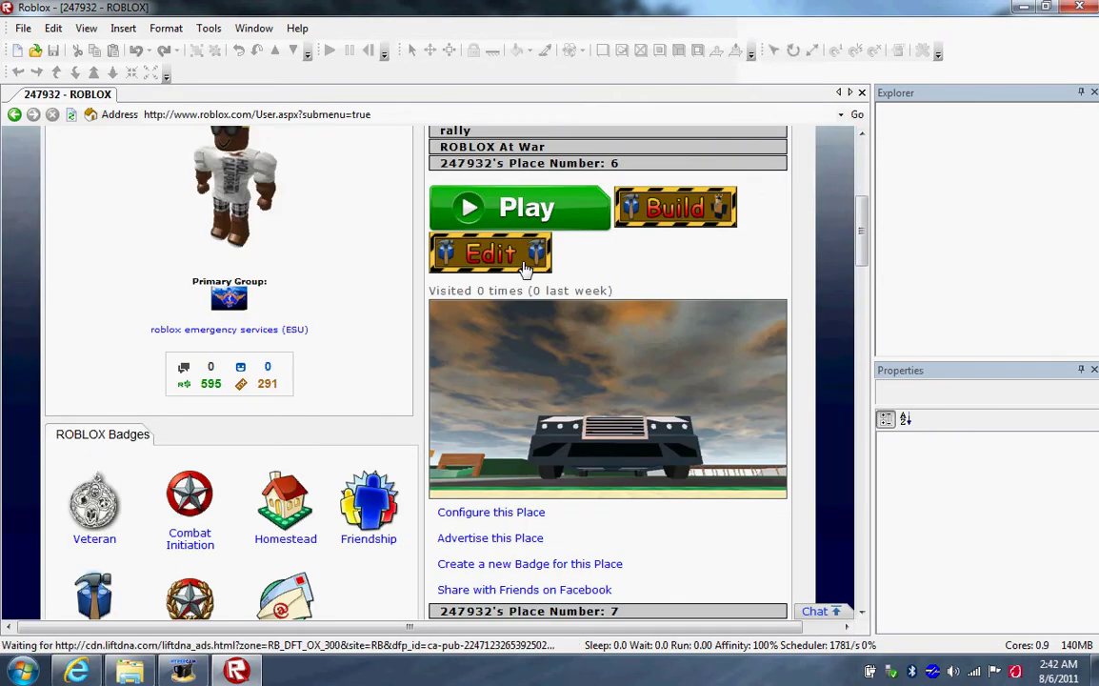
pyautogui.click(513, 257)
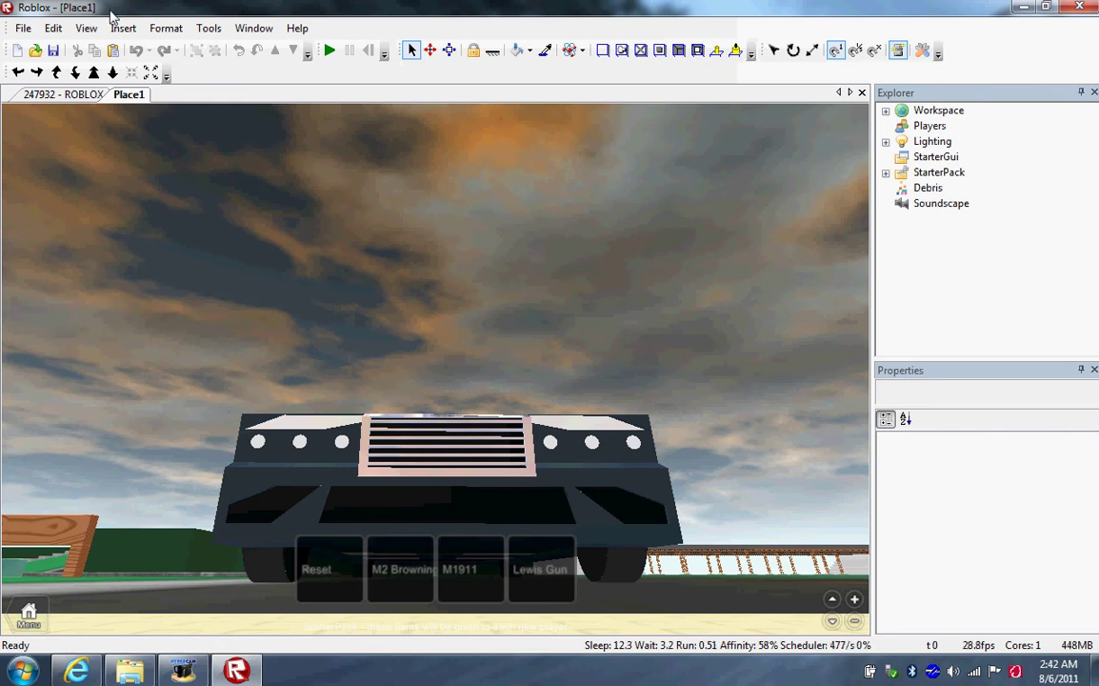
# Show the Toolbox and switch its category to Free Models
pyautogui.click(86, 28)
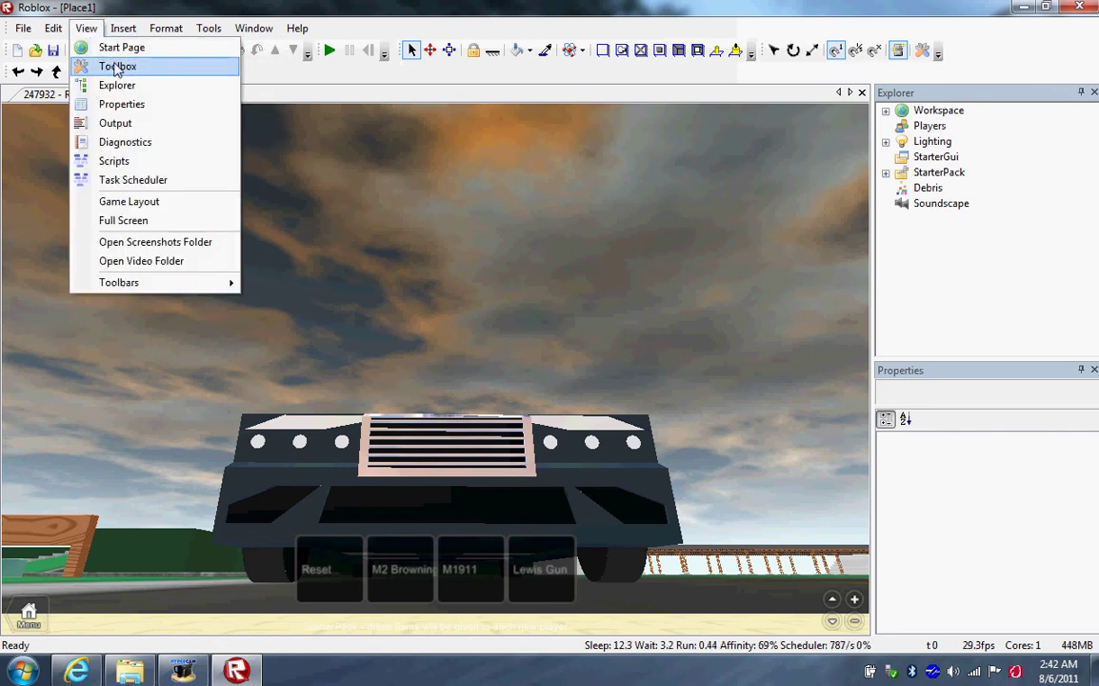
pyautogui.click(119, 67)
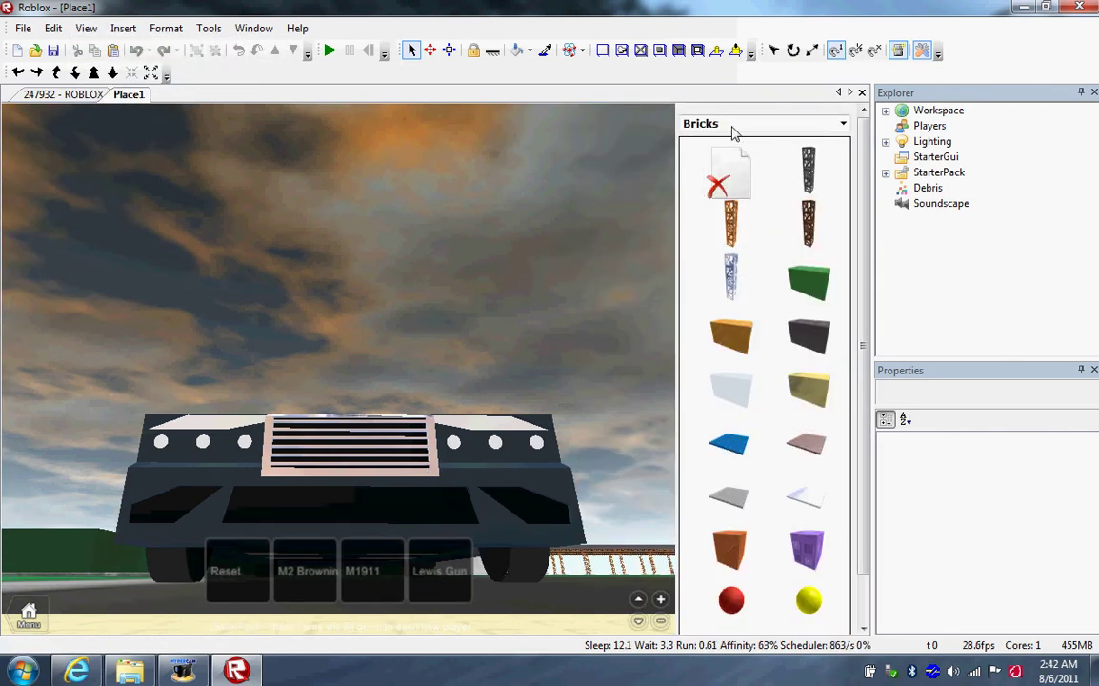
pyautogui.click(733, 124)
pyautogui.click(724, 332)
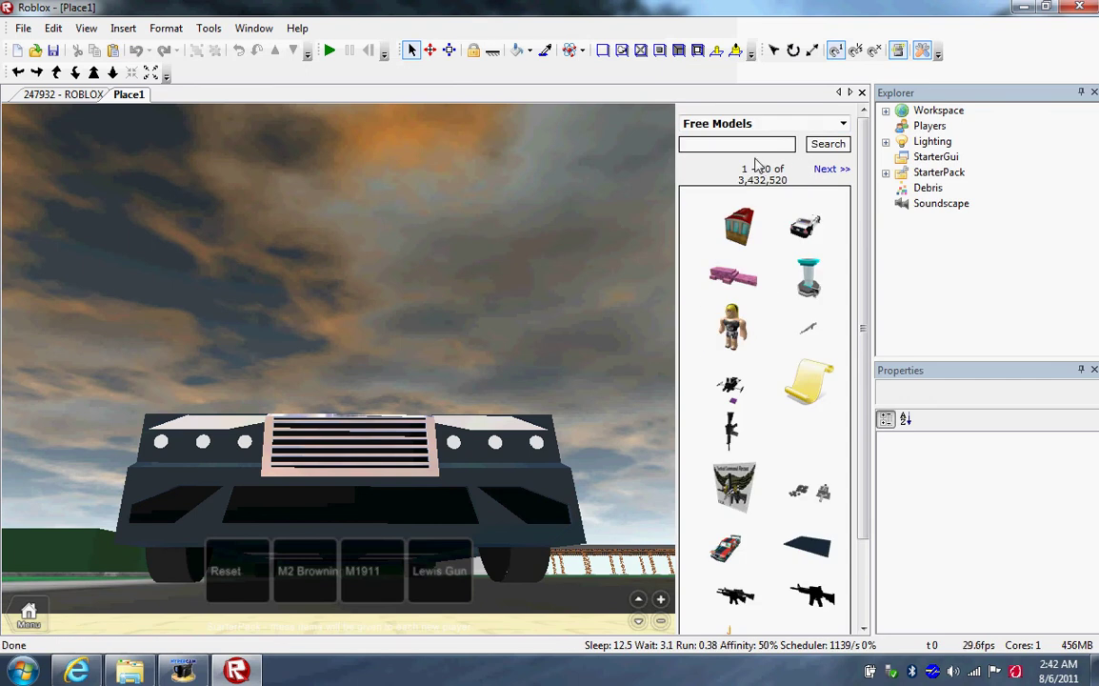
# Insert the M14 into the starter pack, then drop a second M14 into the workspace
pyautogui.click(808, 313)
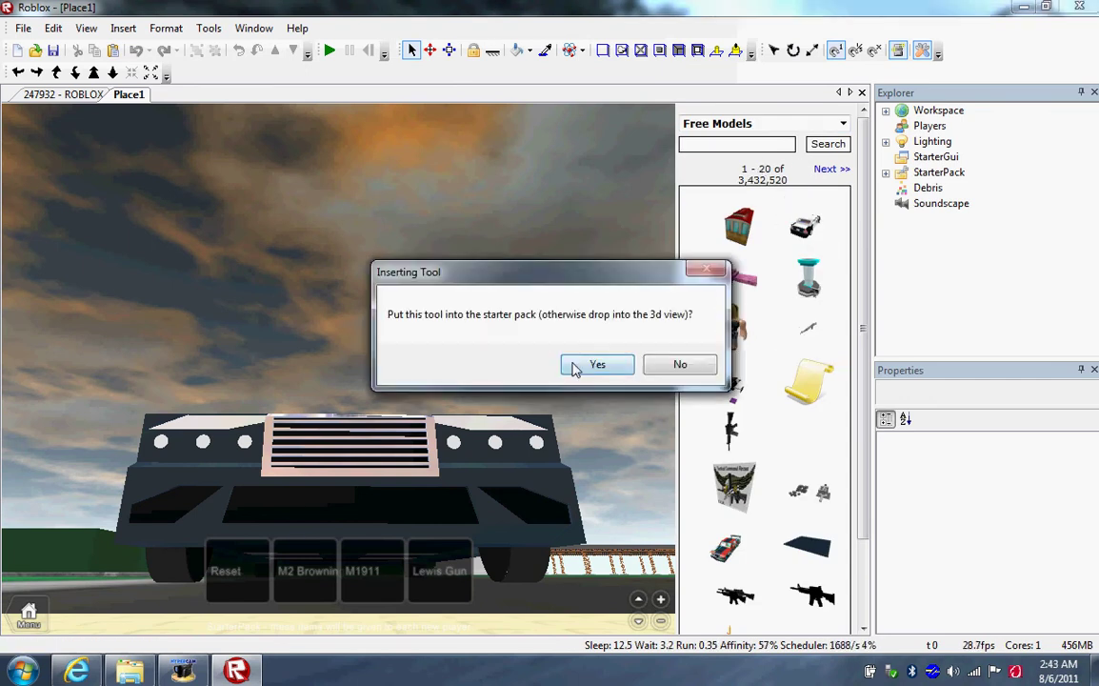
pyautogui.press('Return')
pyautogui.click(809, 314)
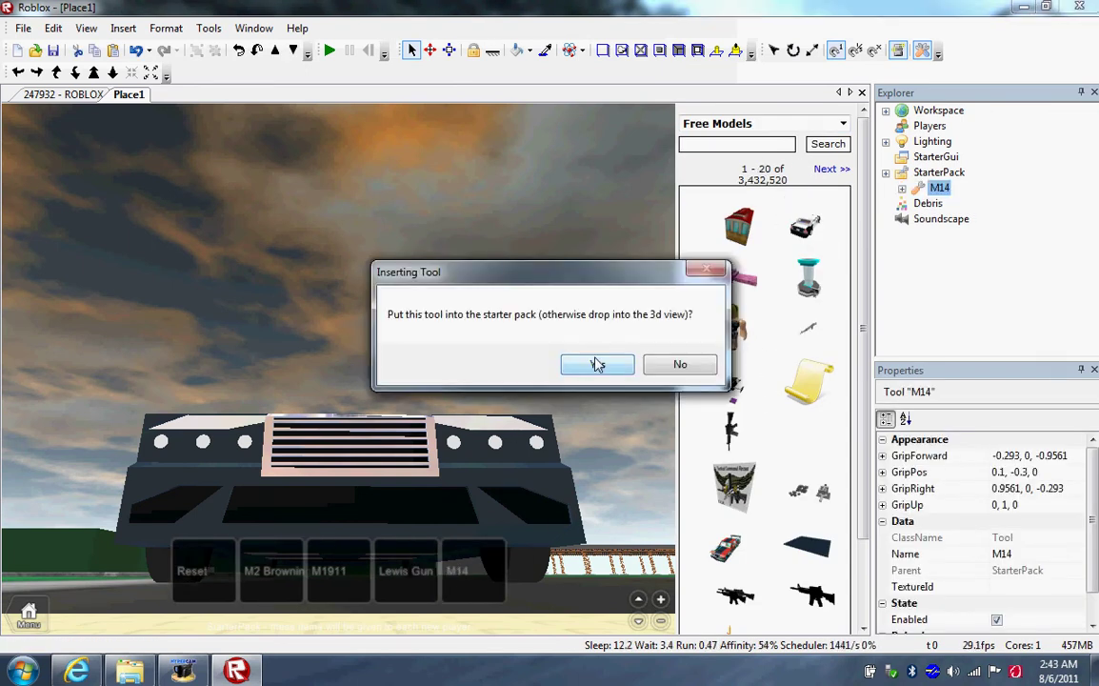
pyautogui.click(596, 363)
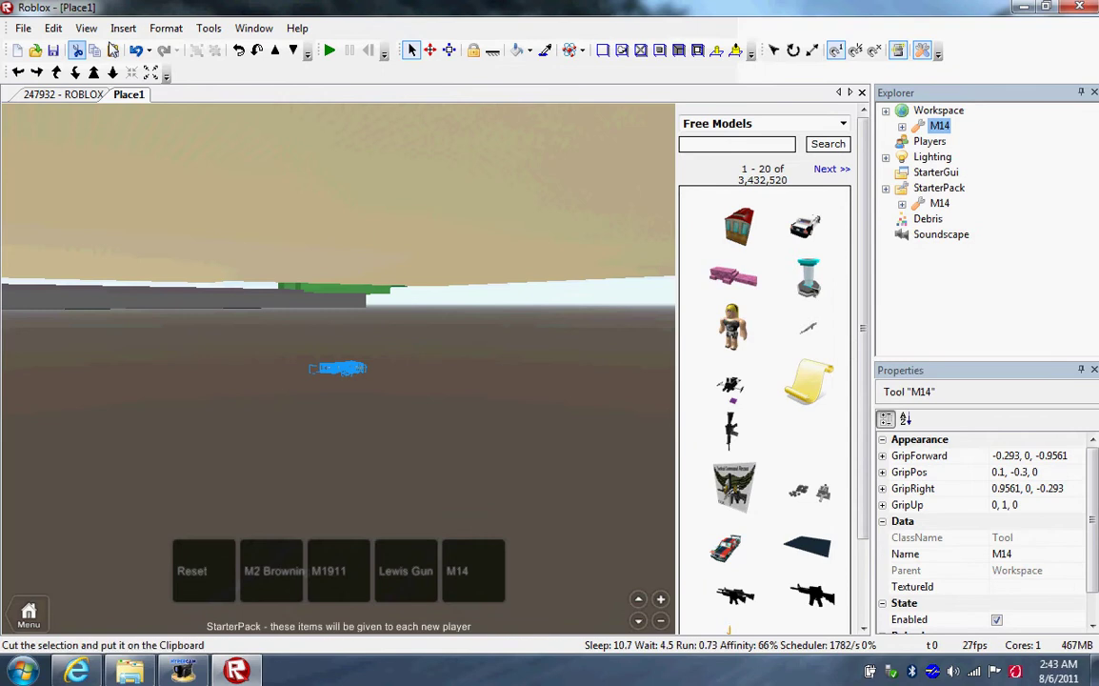
# Cut the workspace M14, then insert a car free model and the blonde character model
pyautogui.click(79, 52)
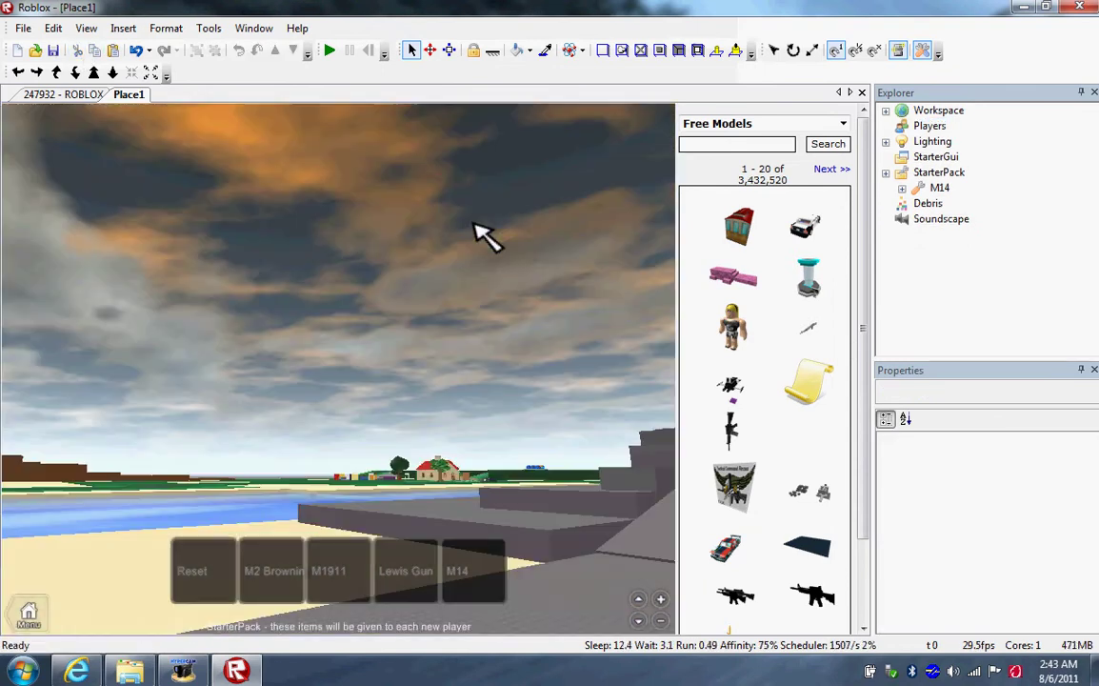
pyautogui.scroll(5, 481, 286)
pyautogui.scroll(5, 481, 311)
pyautogui.scroll(3, 467, 307)
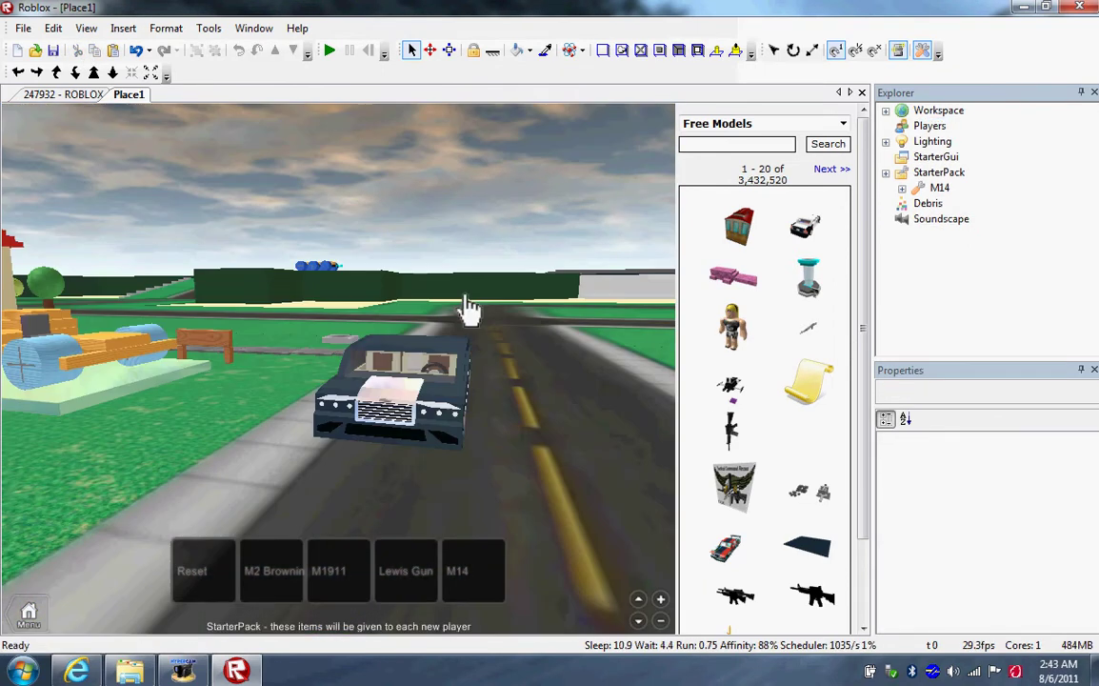
pyautogui.scroll(3, 453, 314)
pyautogui.click(724, 543)
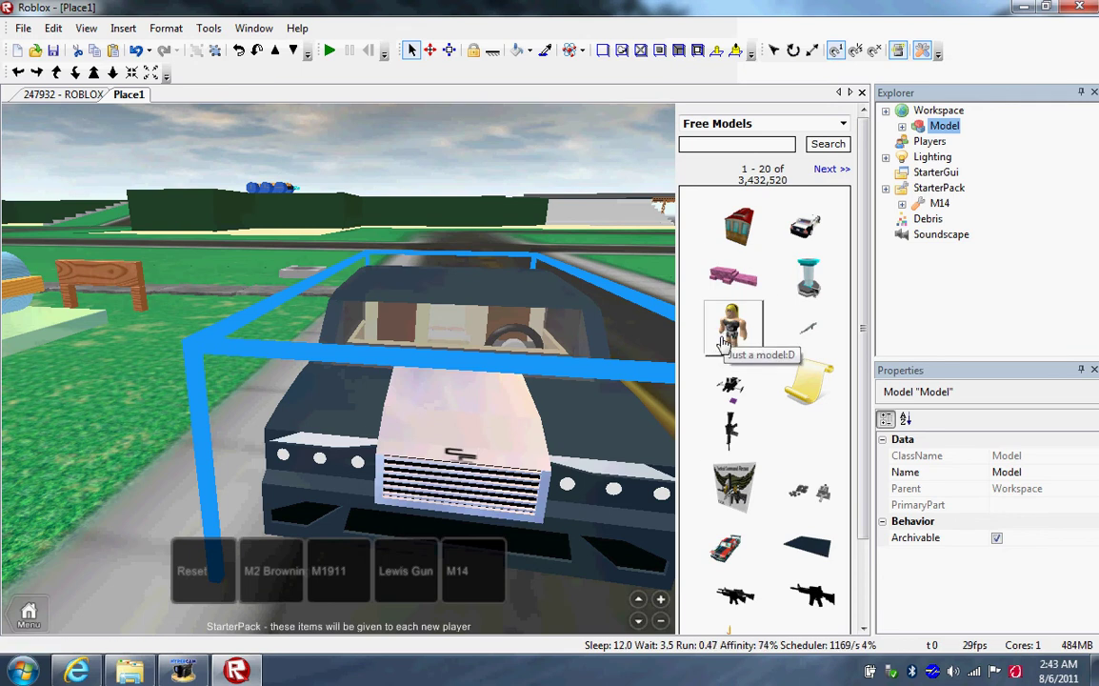
pyautogui.click(733, 333)
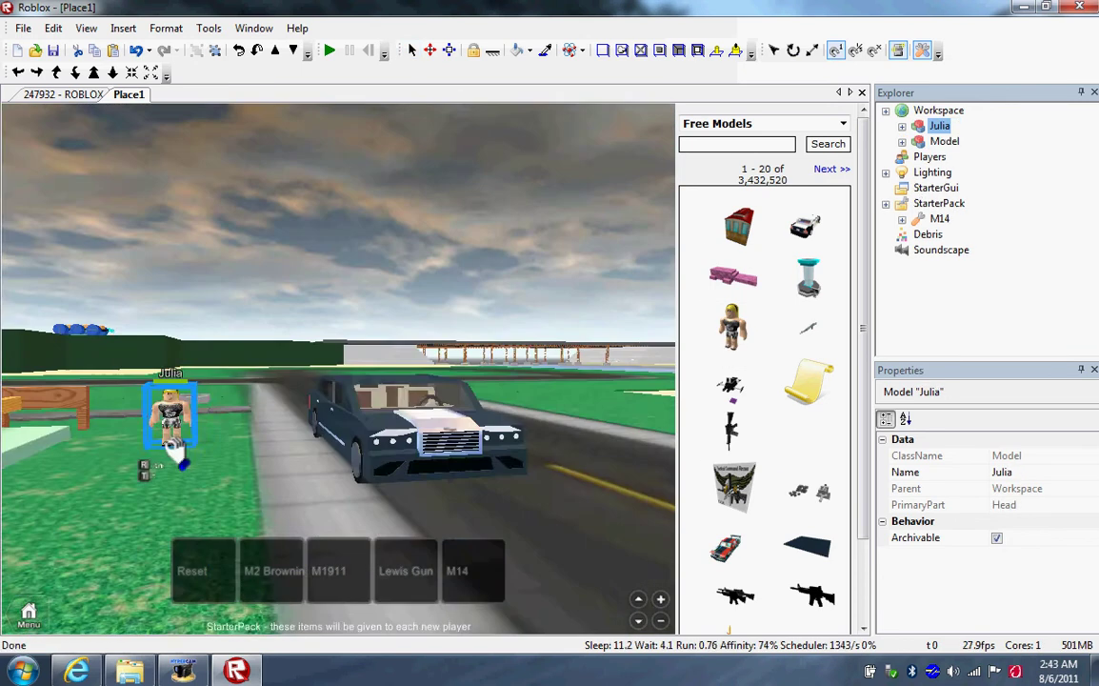
pyautogui.moveTo(179, 460); pyautogui.dragTo(250, 436, button='right')
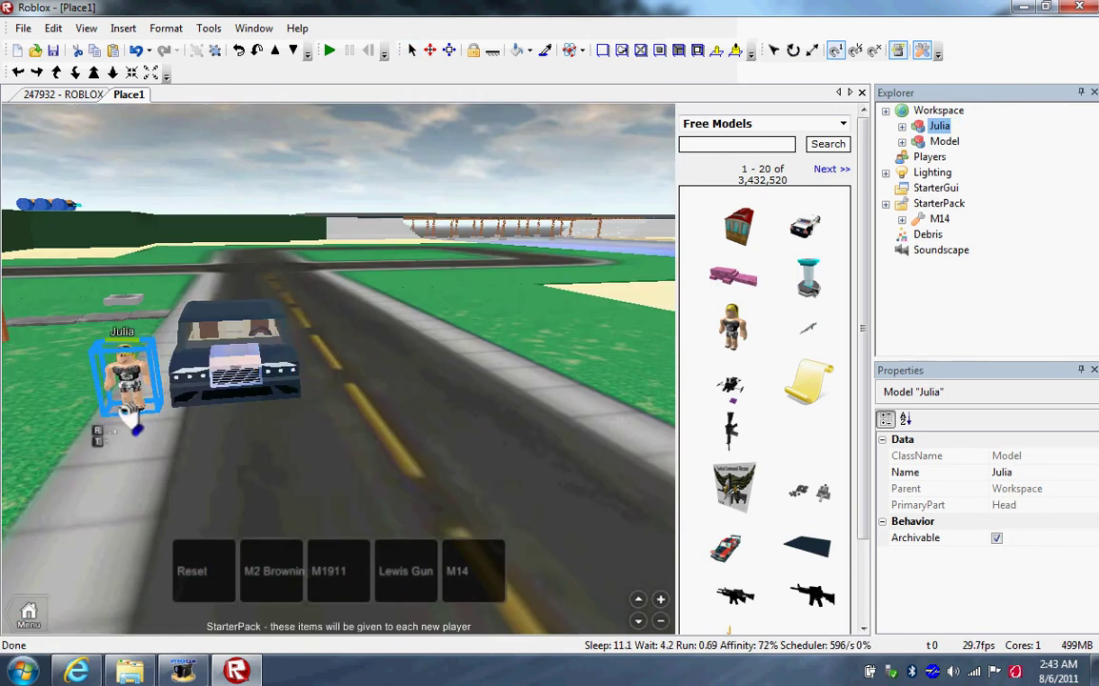
# Place the character left of the car, then search 'people' and drop the People model beside Julia
pyautogui.click(114, 437)
pyautogui.write('people')
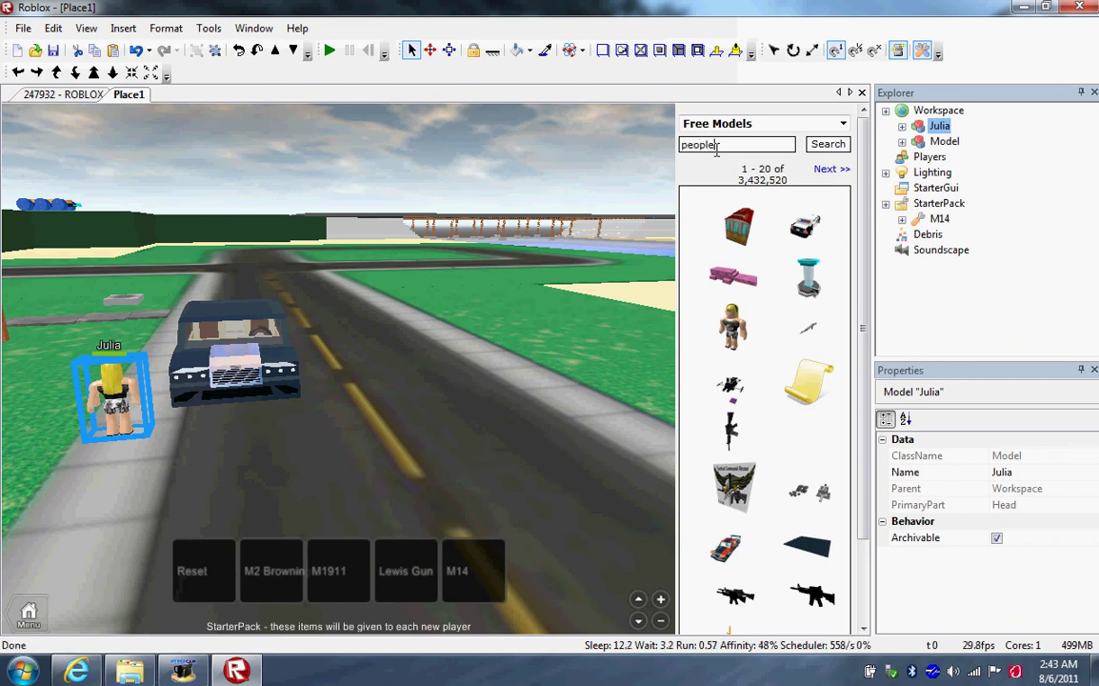
pyautogui.press('Return')
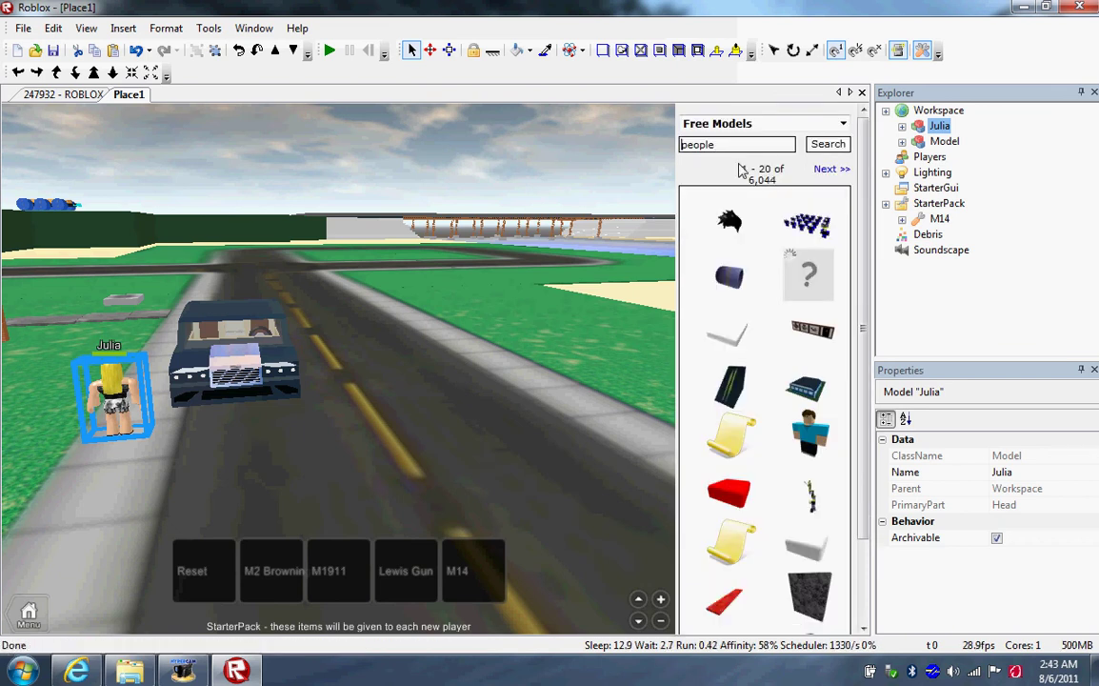
pyautogui.click(810, 433)
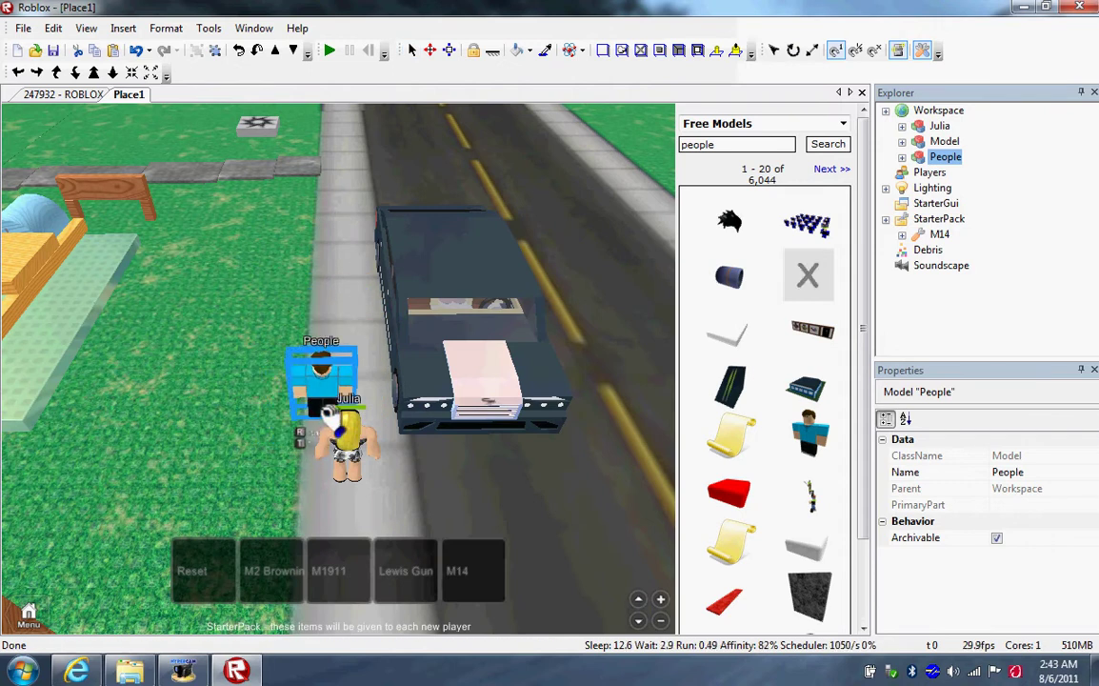
pyautogui.click(324, 429)
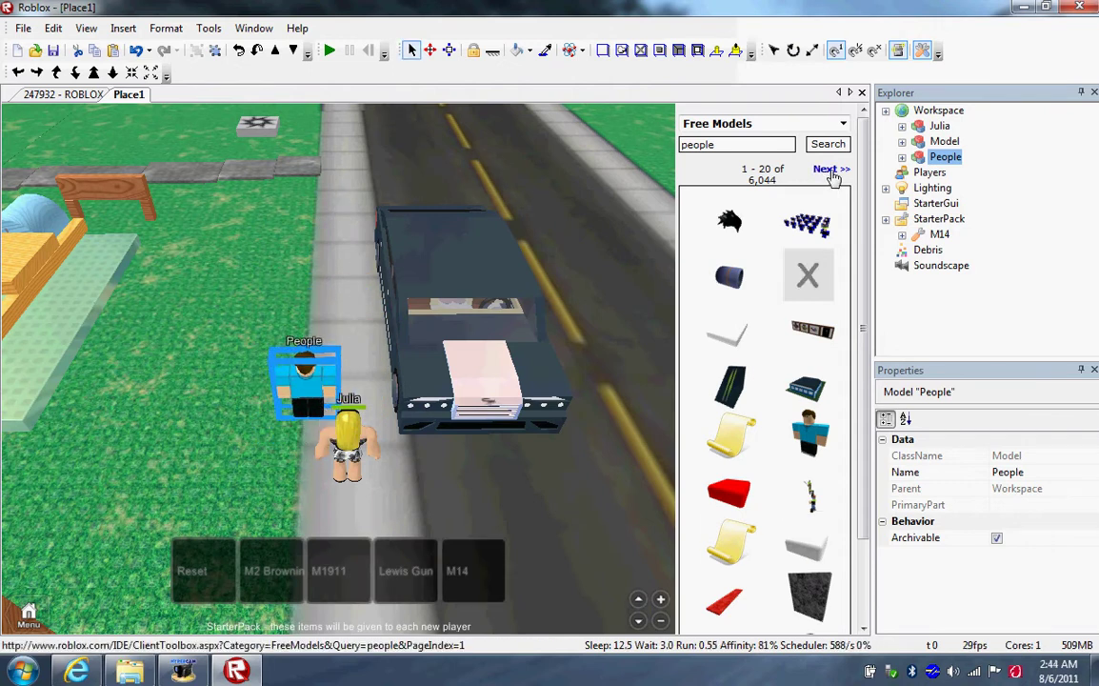
# Page through the results and add the carepackage tool to the starter pack
pyautogui.click(829, 169)
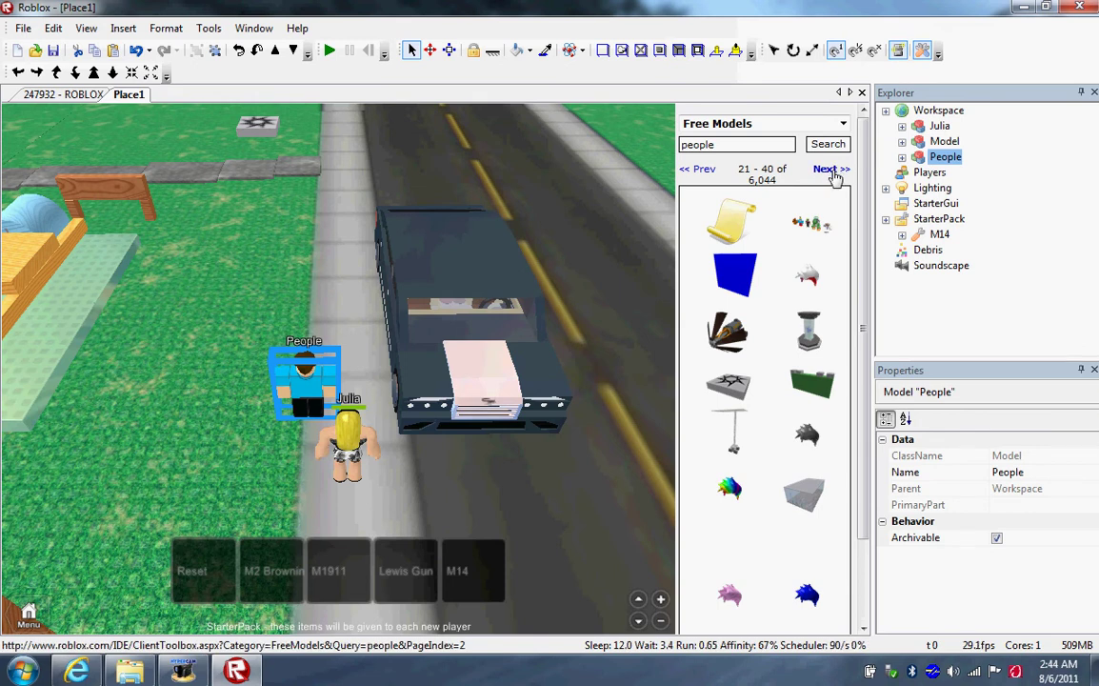
pyautogui.click(827, 170)
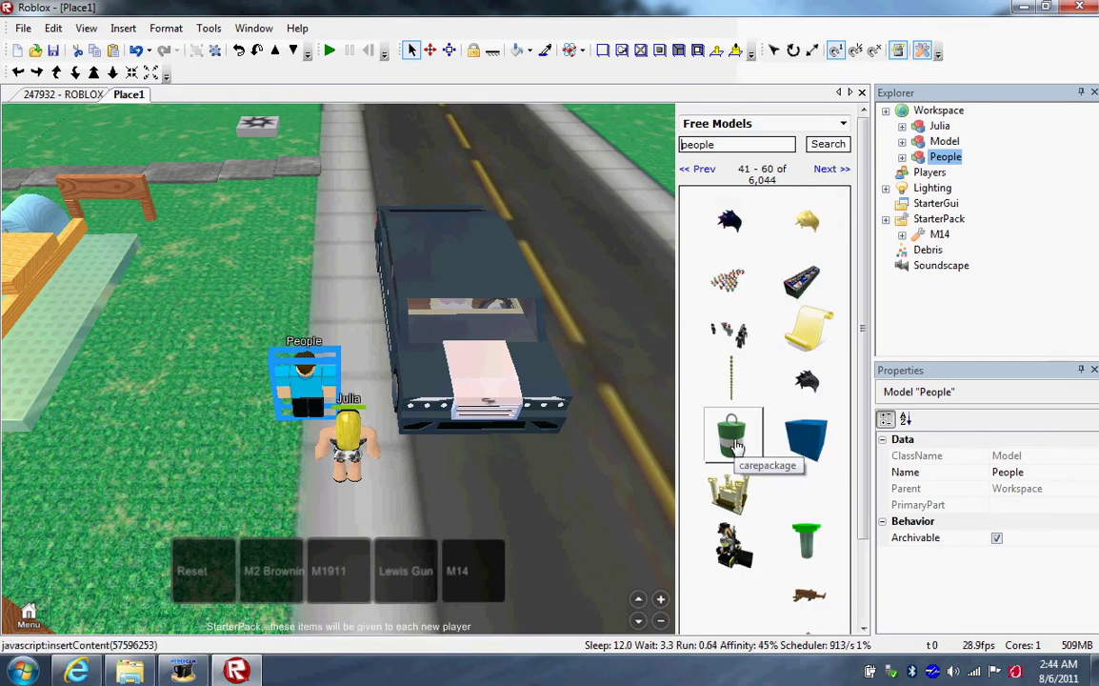
pyautogui.click(731, 437)
pyautogui.click(597, 363)
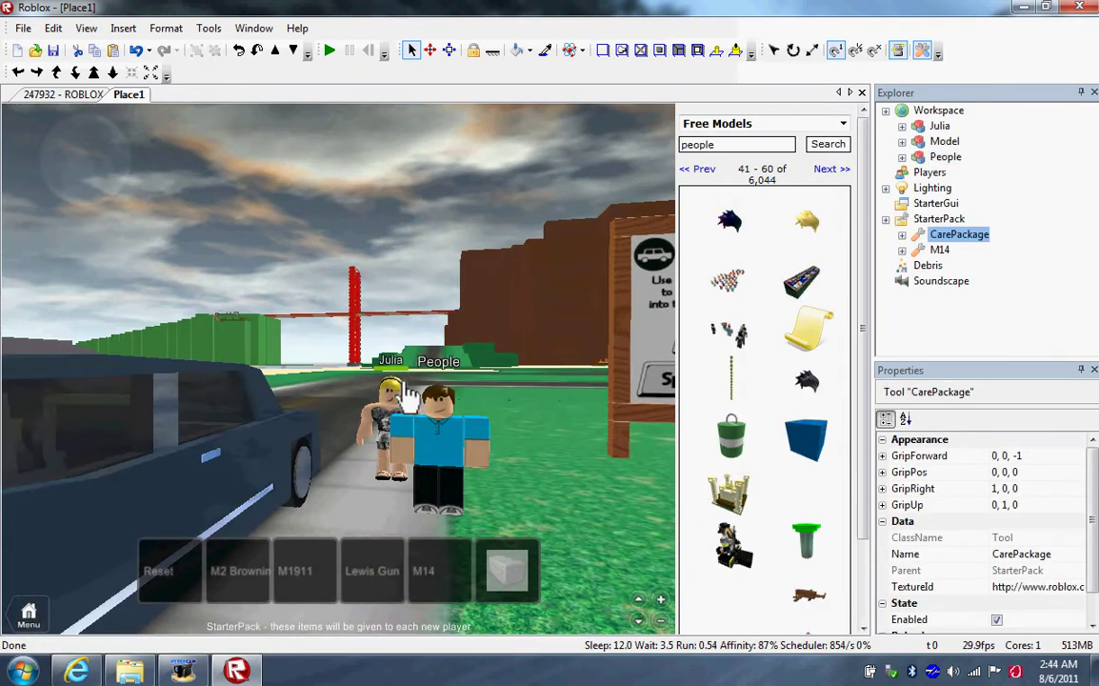
# Shift and turn the car along the road, then move the People model beside it
pyautogui.moveTo(392, 404); pyautogui.dragTo(387, 408, button='right')
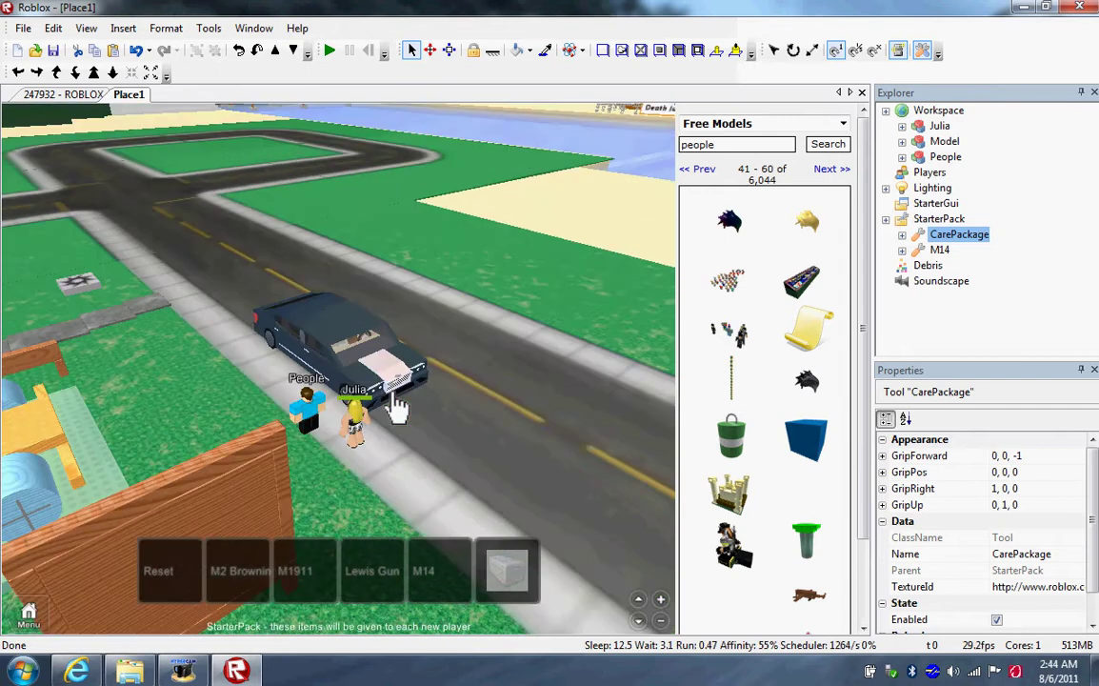
pyautogui.click(400, 390)
pyautogui.moveTo(413, 379)
pyautogui.mouseDown()
pyautogui.moveTo(550, 362)
pyautogui.moveTo(533, 371)
pyautogui.mouseUp()
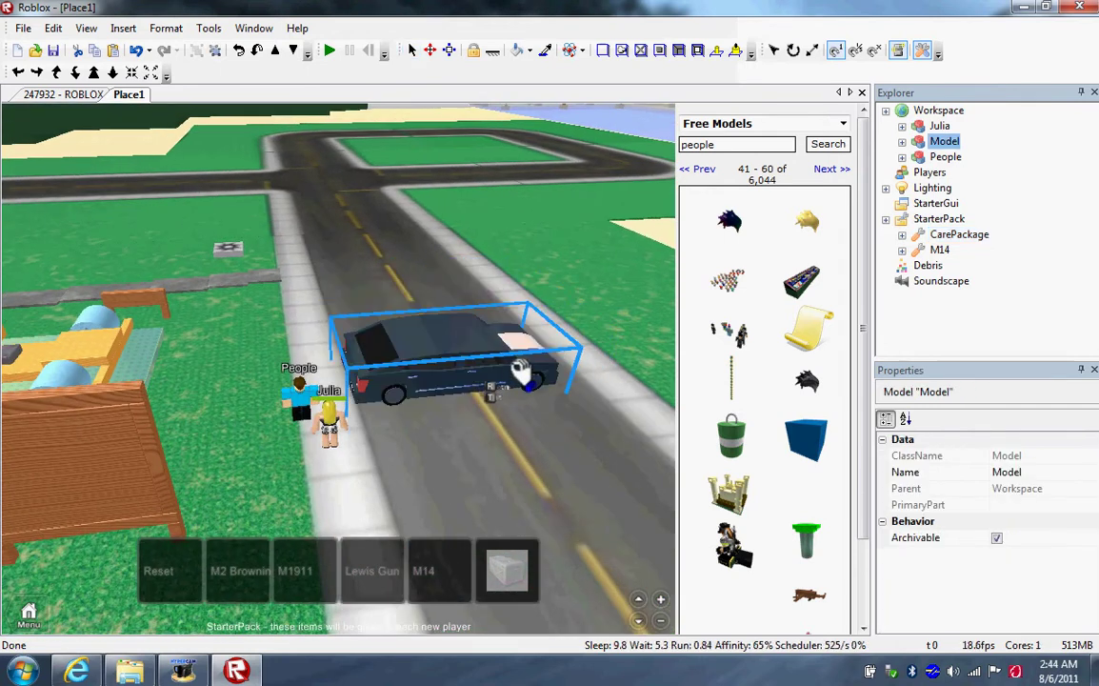
pyautogui.click(455, 358)
pyautogui.moveTo(269, 252); pyautogui.dragTo(586, 304)
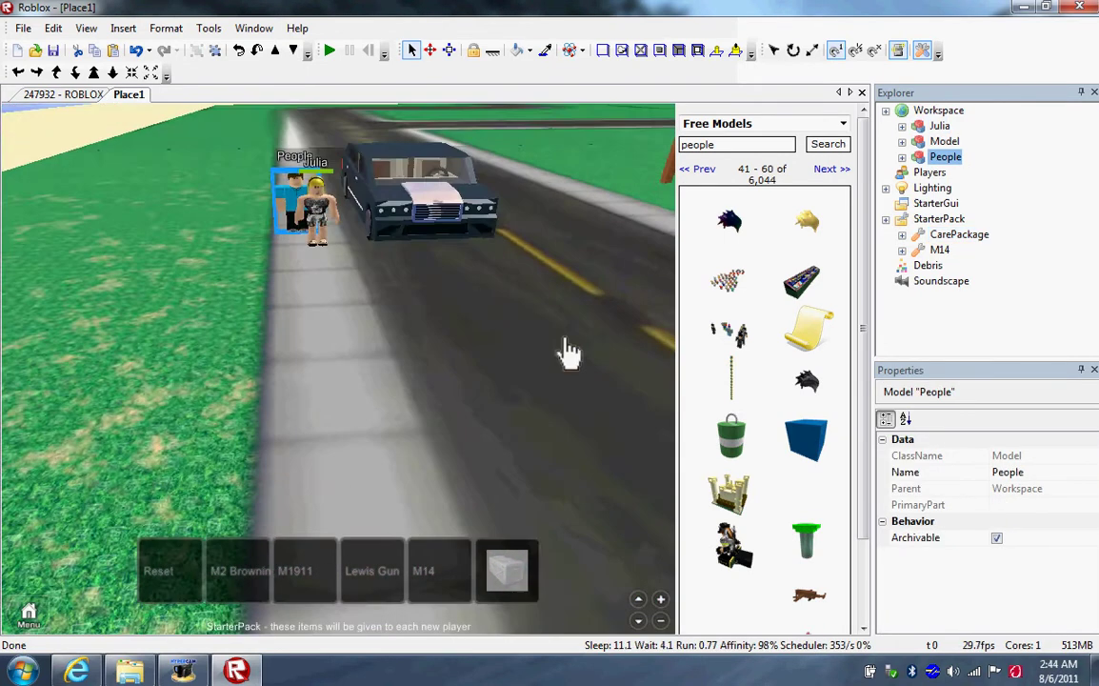
pyautogui.moveTo(567, 350); pyautogui.dragTo(529, 245, button='right')
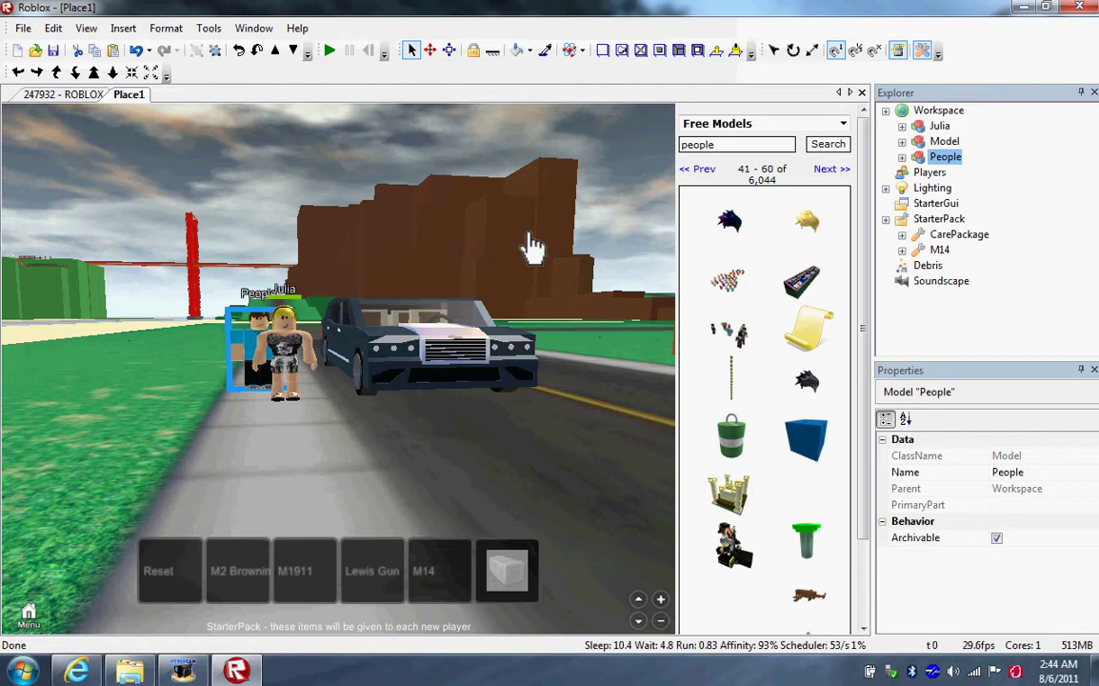
pyautogui.scroll(3, 530, 244)
# Leave the test game from the Game Menu and save the place's changes to ROBLOX
pyautogui.click(30, 611)
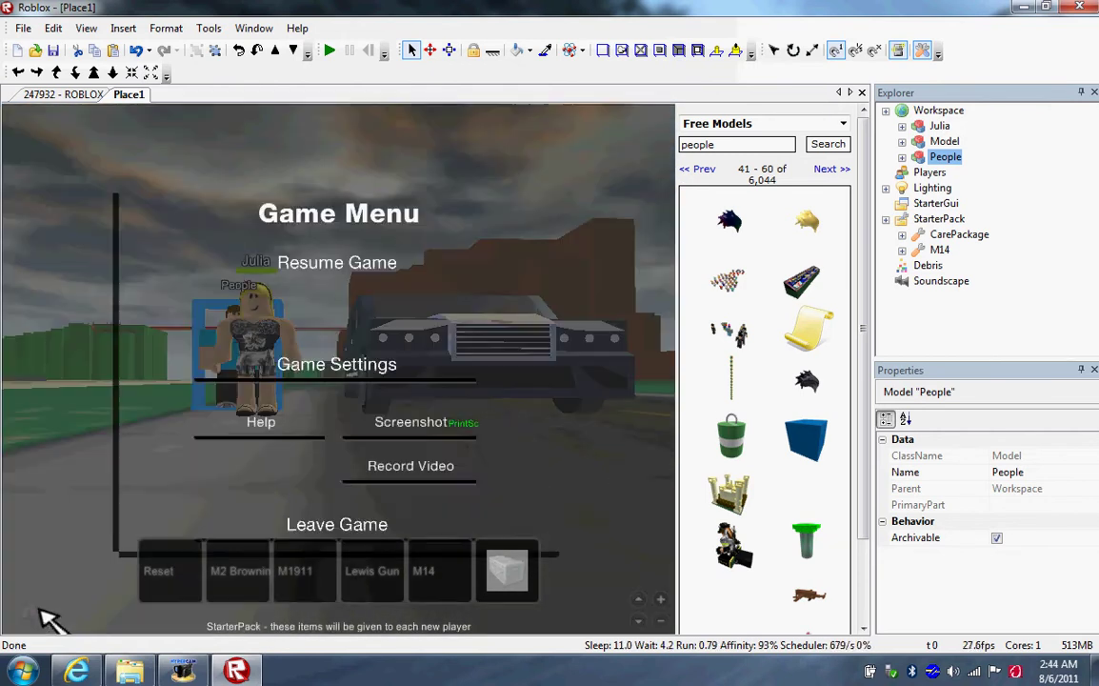
pyautogui.click(343, 529)
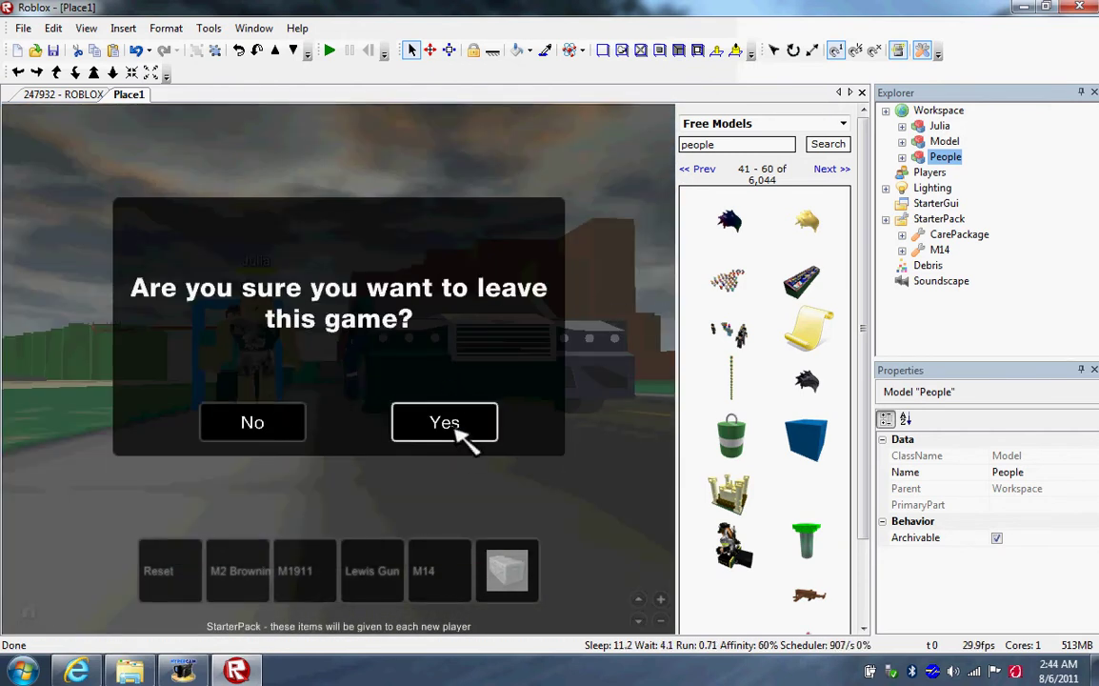
pyautogui.click(453, 426)
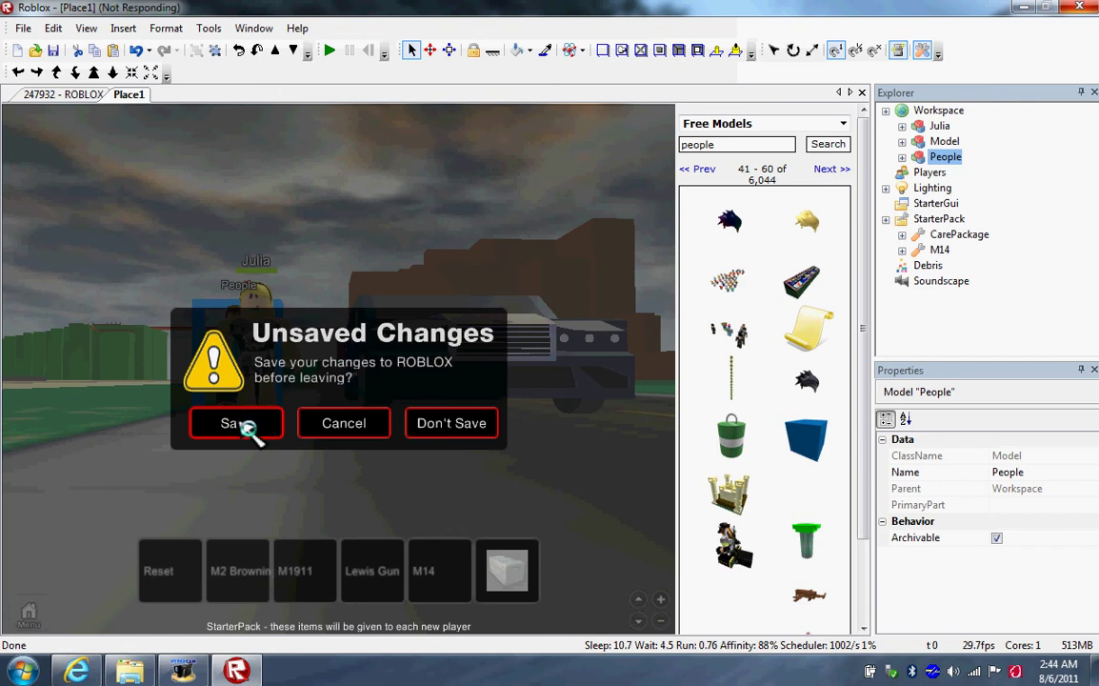
pyautogui.click(243, 426)
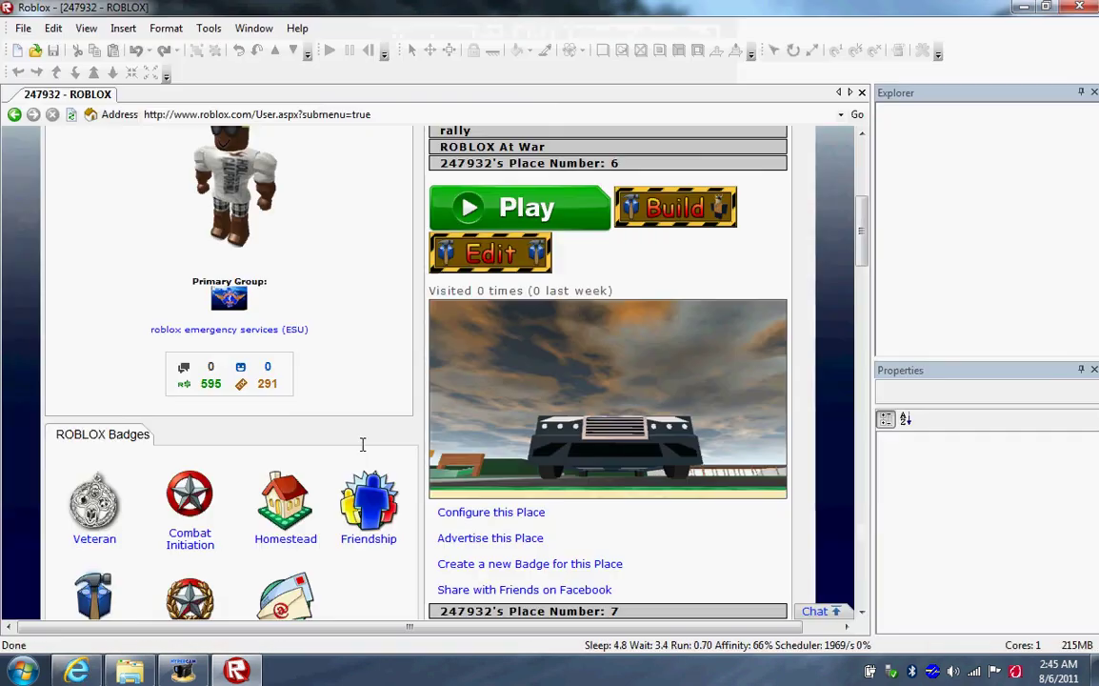
# Open the sixth place's page from the profile and check that it was updated seconds ago
pyautogui.scroll(-1, 410, 409)
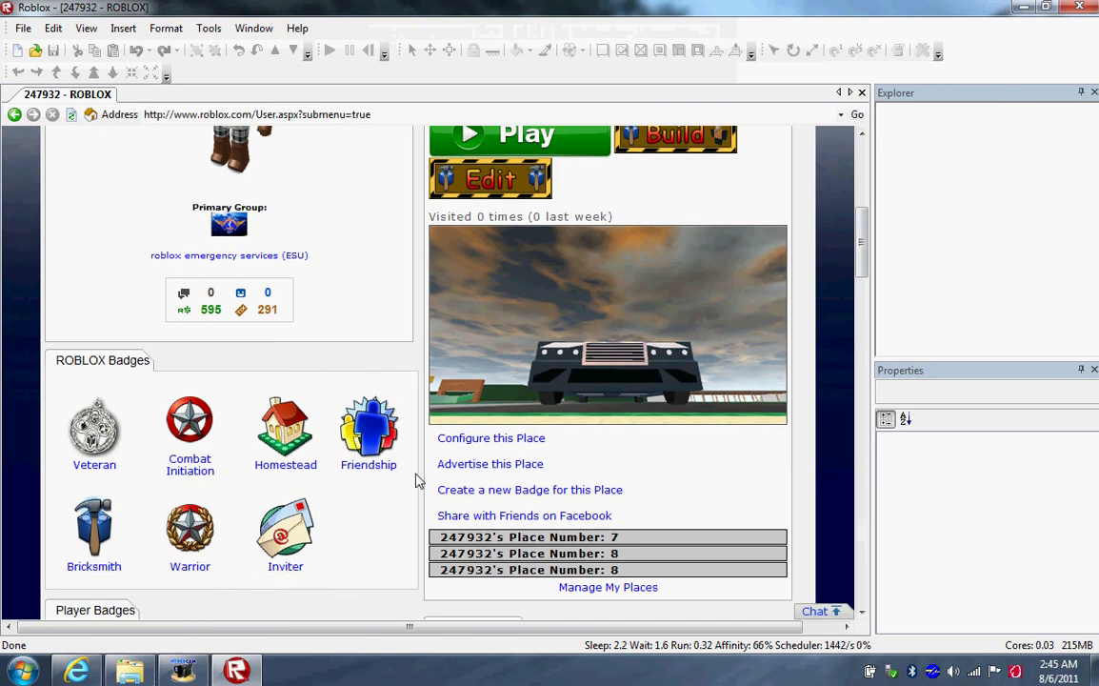
pyautogui.click(578, 394)
pyautogui.scroll(-3, 328, 400)
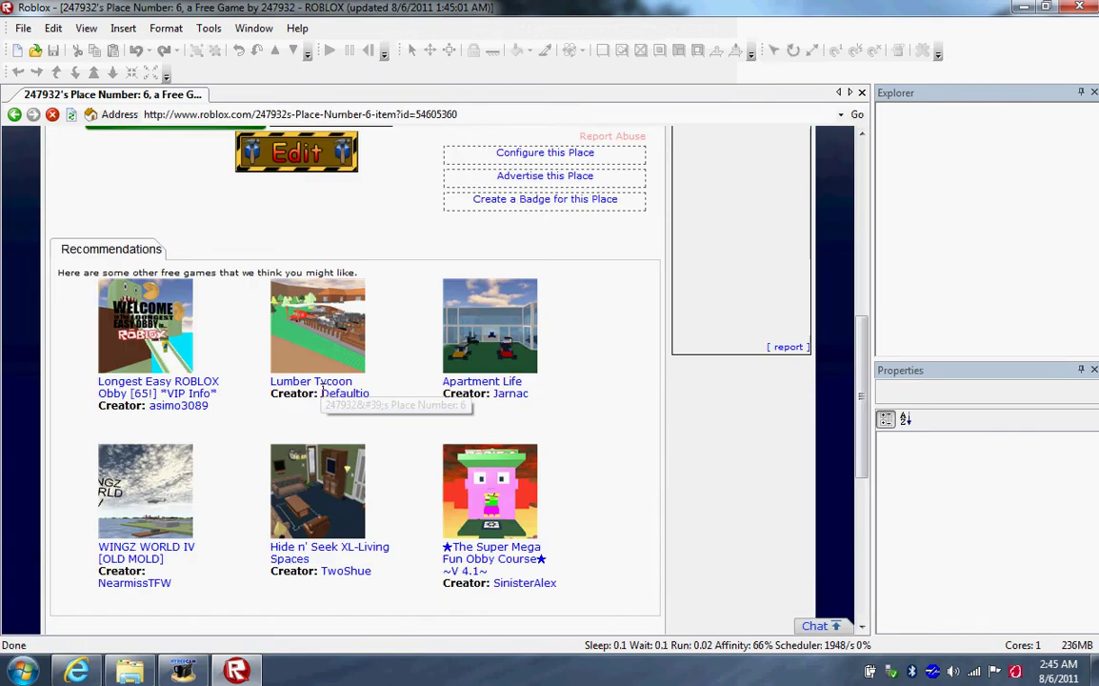
pyautogui.scroll(-2, 321, 391)
pyautogui.scroll(5, 319, 393)
pyautogui.scroll(3, 319, 396)
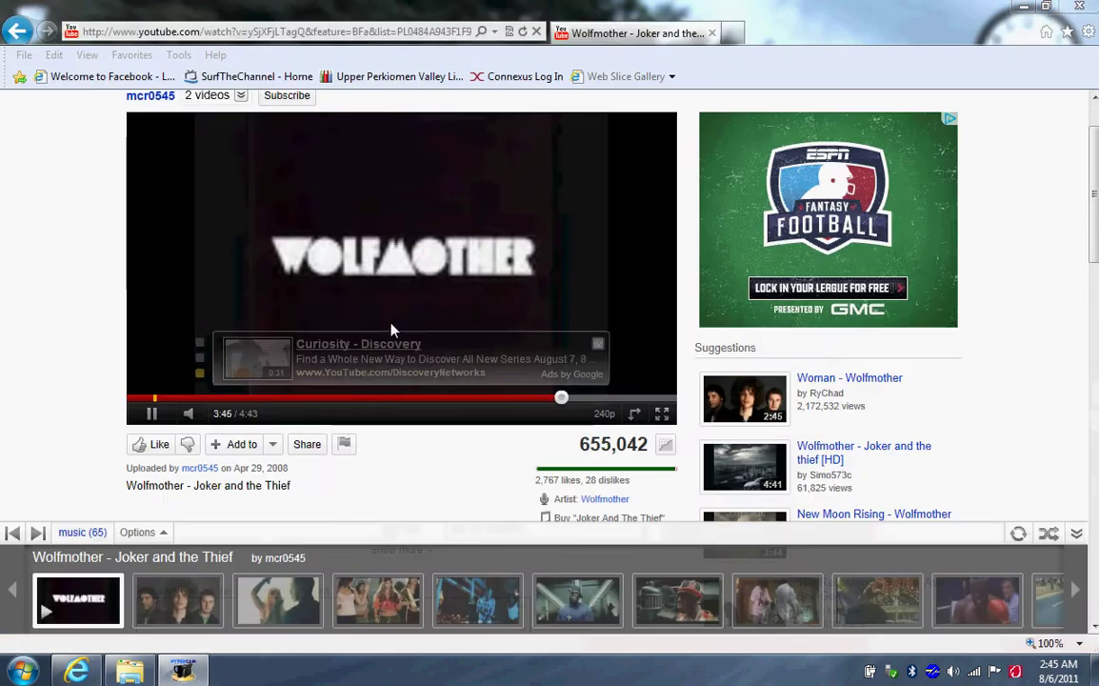
# Watch Wolfmother's 'Joker and the Thief' full screen, then exit back to the watch page
pyautogui.scroll(2, 34, 374)
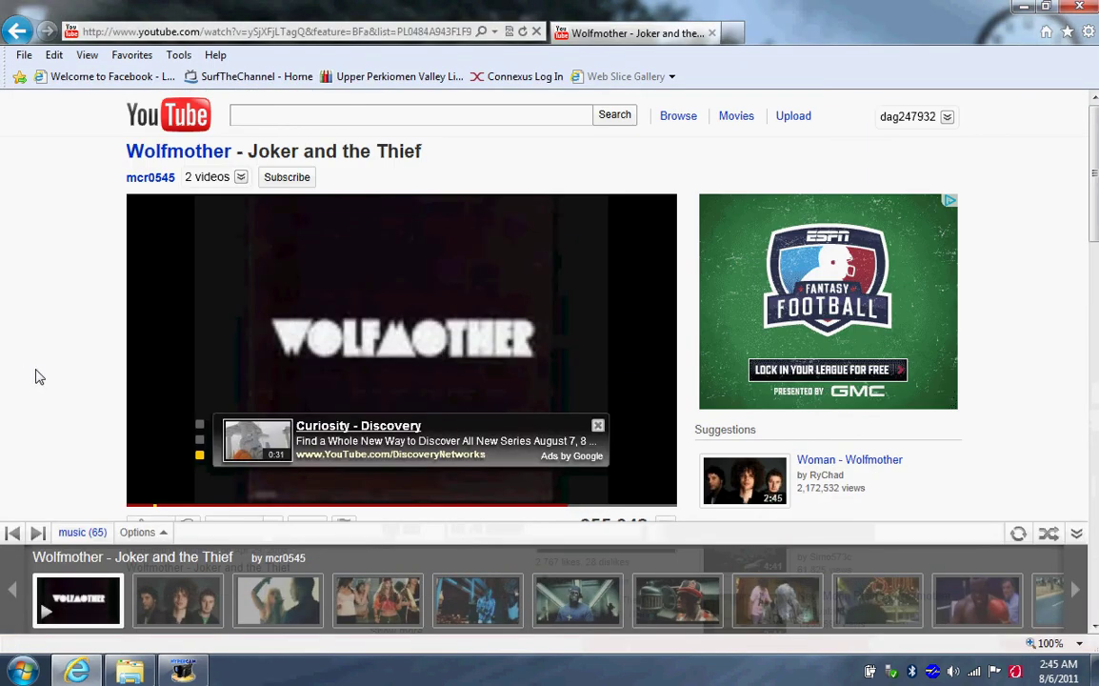
pyautogui.click(657, 494)
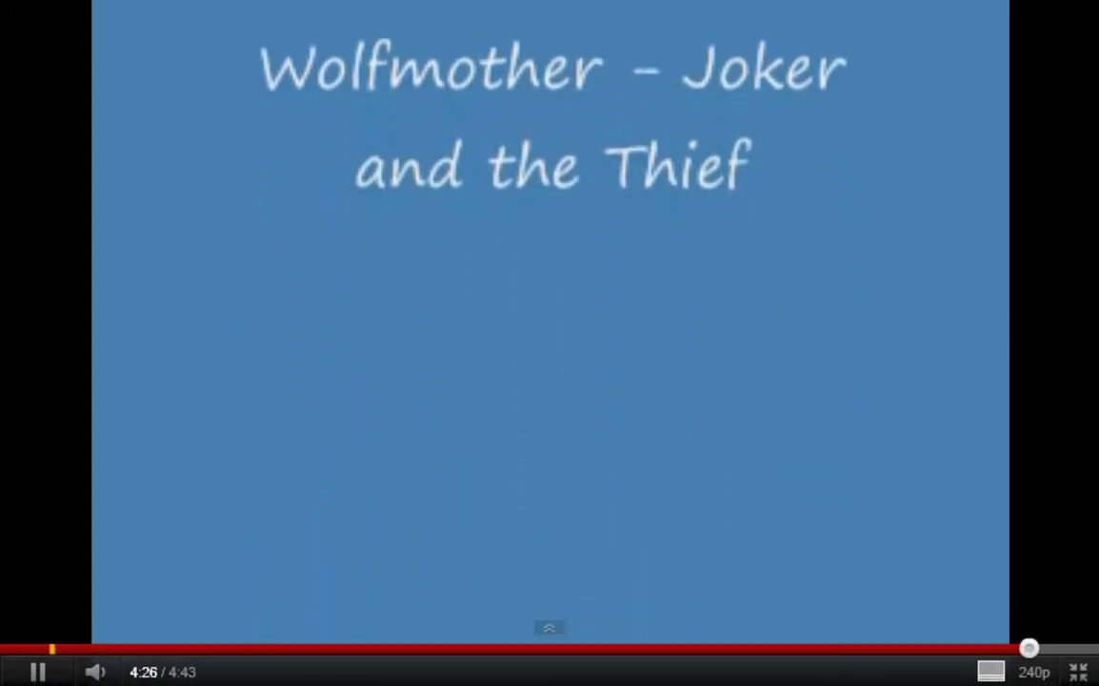
pyautogui.click(996, 669)
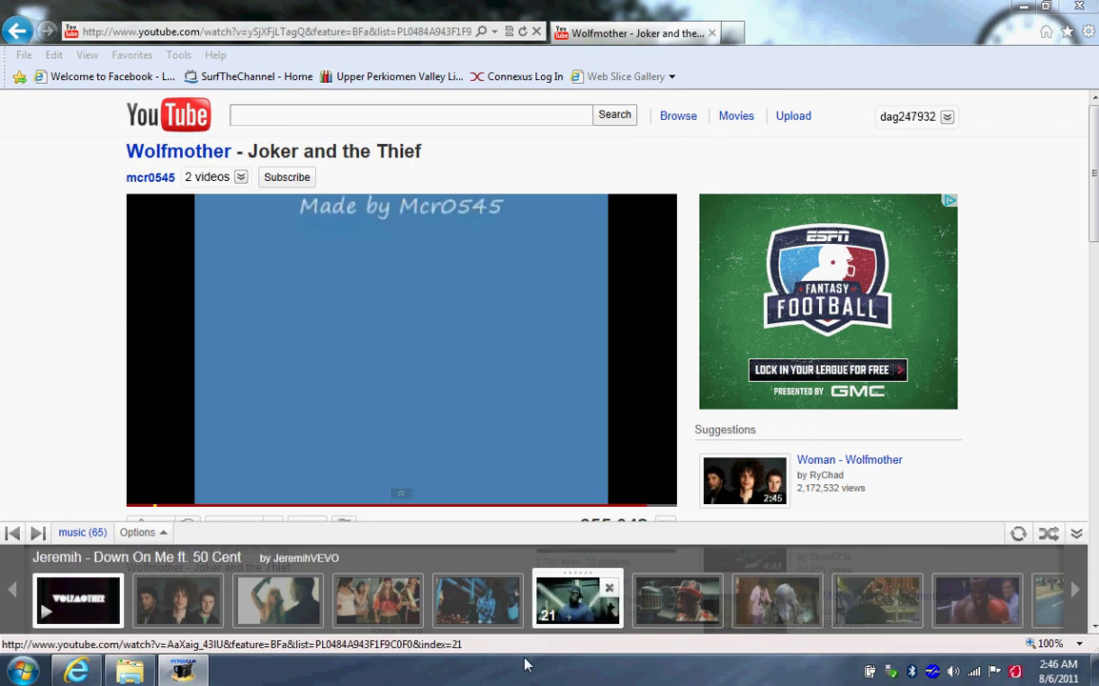
# Restore the HyperCam 2 window from the taskbar and drag it over the YouTube page
pyautogui.click(183, 671)
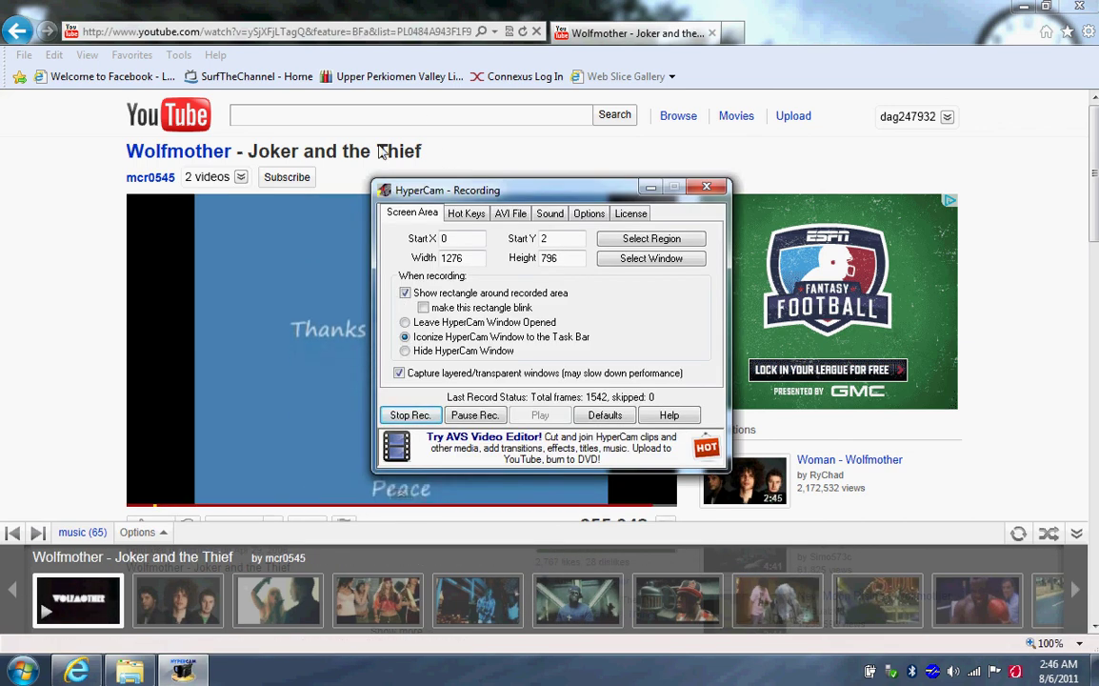
pyautogui.moveTo(407, 191); pyautogui.dragTo(297, 214)
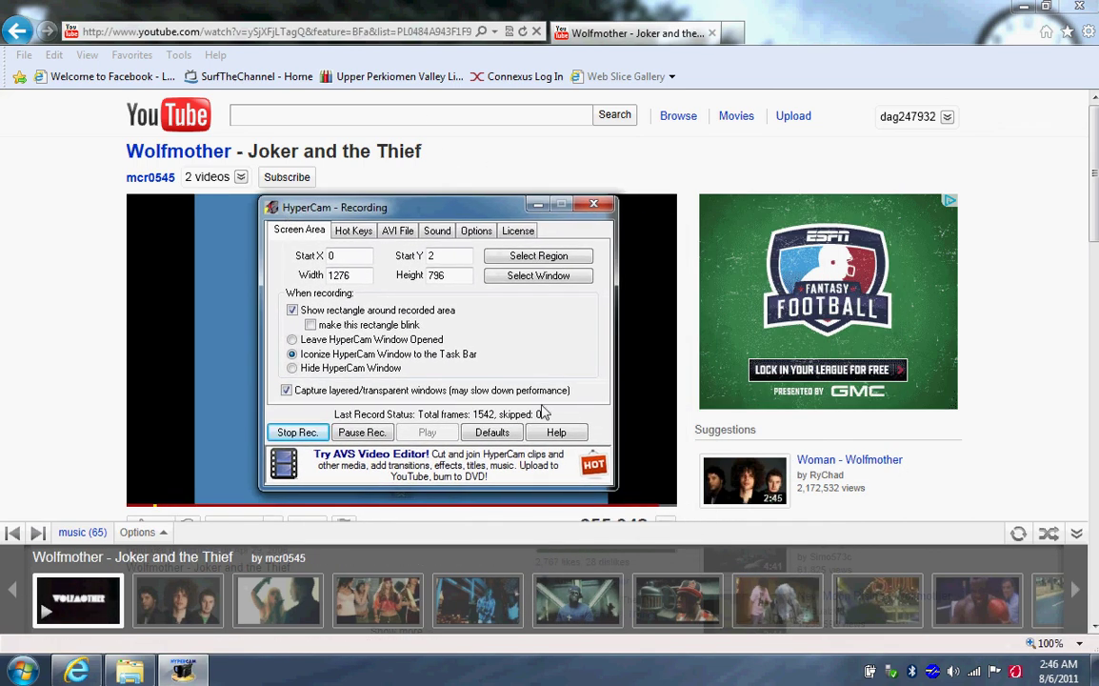